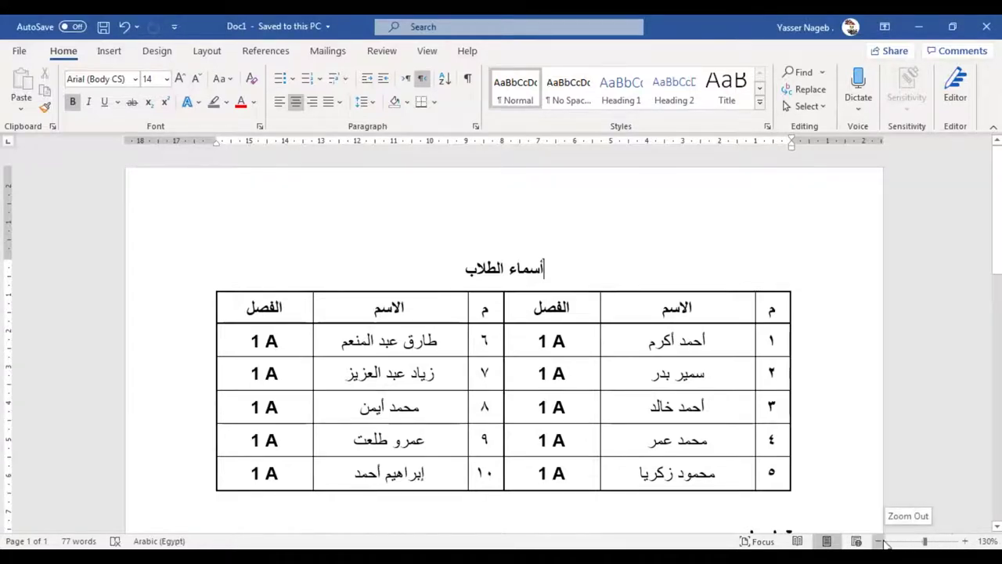
- Drag the status-bar zoom slider up to about 220%, then back to 100%
{"action": "mouse_move", "coordinate": [926, 543]}
{"action": "left_mouse_down"}
{"action": "mouse_move", "coordinate": [914, 543]}
{"action": "mouse_move", "coordinate": [964, 543]}
{"action": "left_mouse_up"}
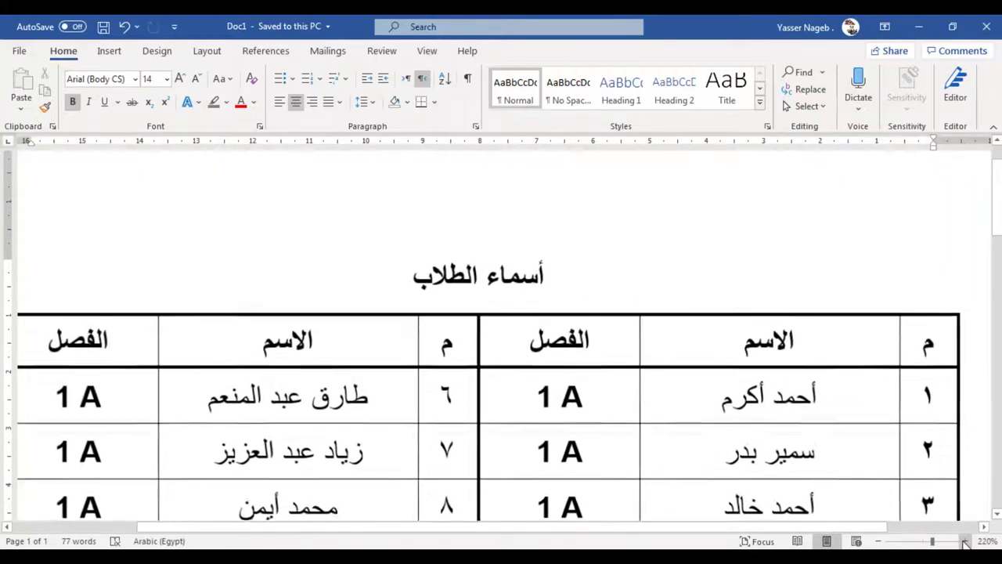
{"action": "left_click_drag", "start_coordinate": [964, 543], "coordinate": [922, 543]}
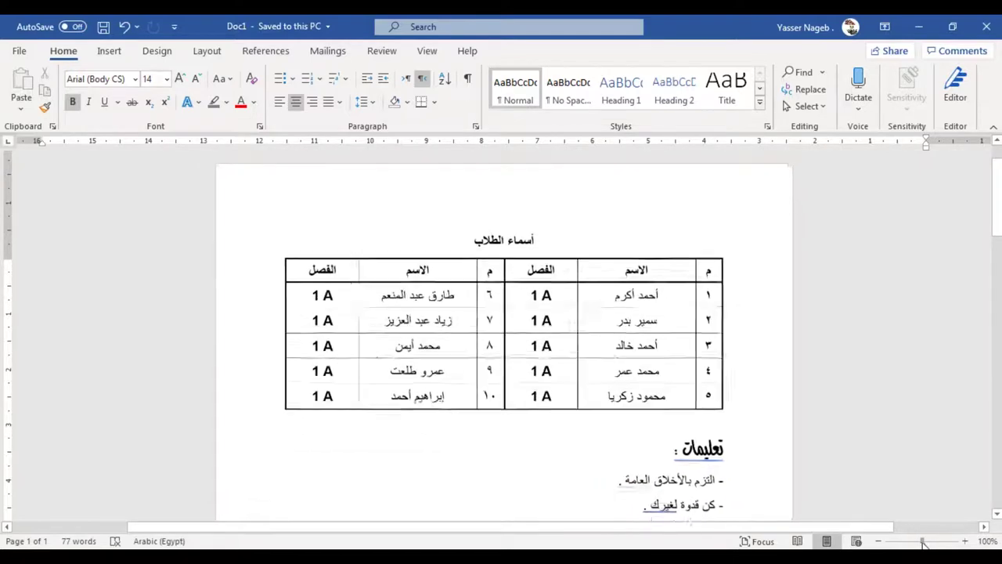
- Set the zoom to 120% through the Percent box of the Zoom dialog
{"action": "left_click", "coordinate": [989, 542]}
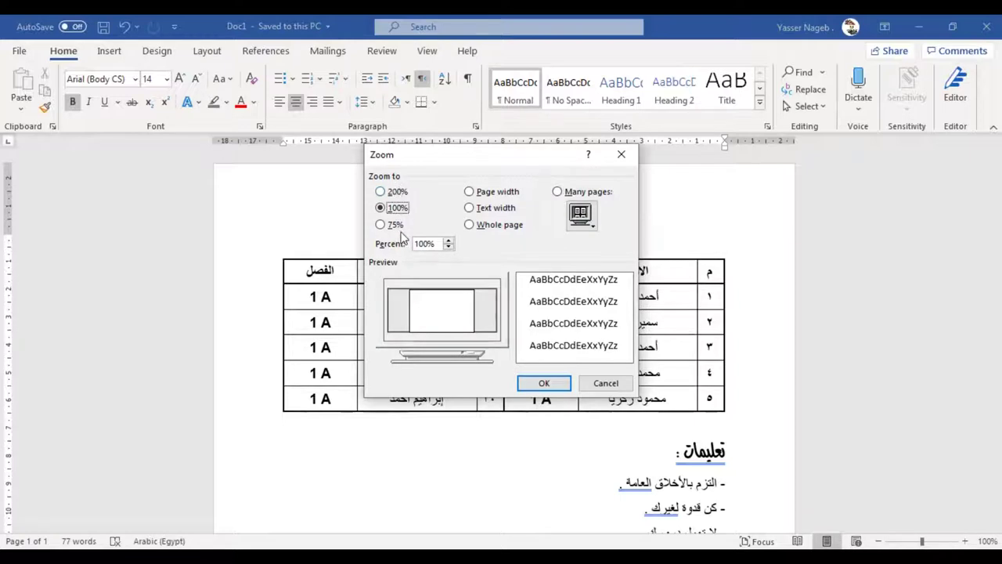
{"action": "double_click", "coordinate": [429, 244]}
{"action": "type", "text": "1"}
{"action": "key", "text": "Return"}
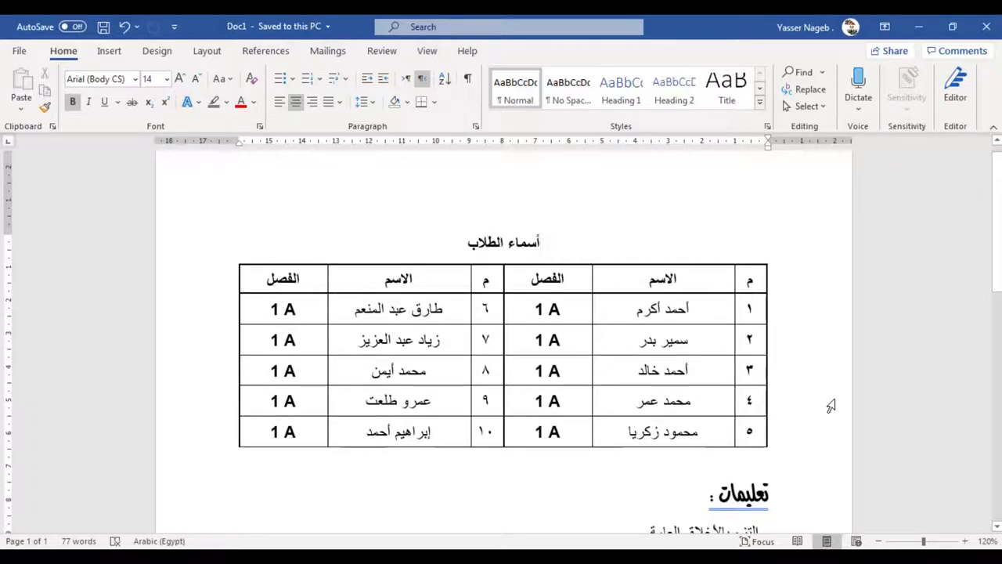
- Zoom in and out with Ctrl+mouse wheel, ending at 150%
{"action": "scroll", "coordinate": [831, 405], "scroll_direction": "up", "scroll_amount": 3, "text": "ctrl"}
{"action": "scroll", "coordinate": [831, 406], "scroll_direction": "up", "scroll_amount": 7, "text": "ctrl"}
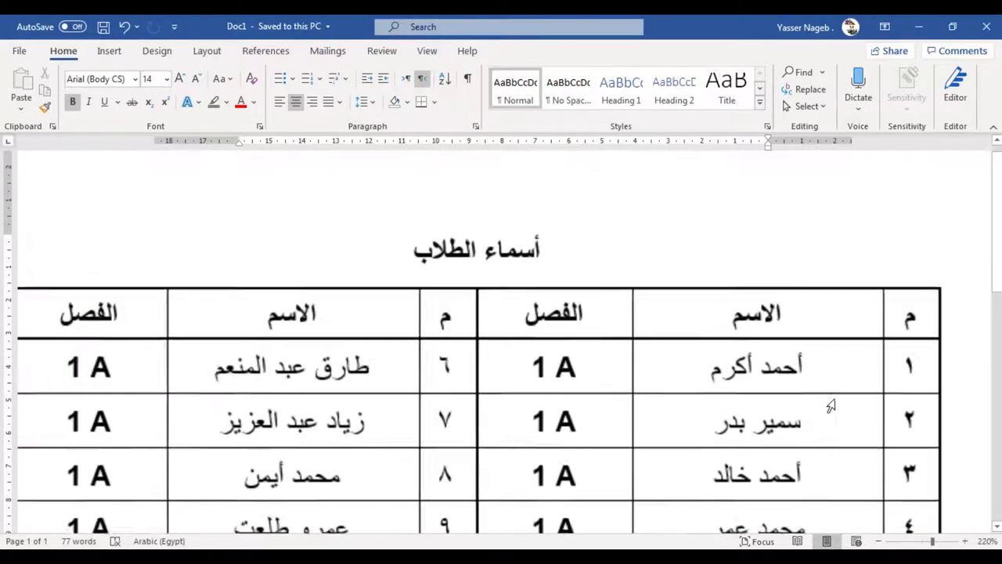
{"action": "scroll", "coordinate": [831, 406], "scroll_direction": "down", "scroll_amount": 1, "text": "ctrl"}
{"action": "scroll", "coordinate": [831, 406], "scroll_direction": "down", "scroll_amount": 2, "text": "ctrl"}
{"action": "scroll", "coordinate": [832, 404], "scroll_direction": "down", "scroll_amount": 3, "text": "ctrl"}
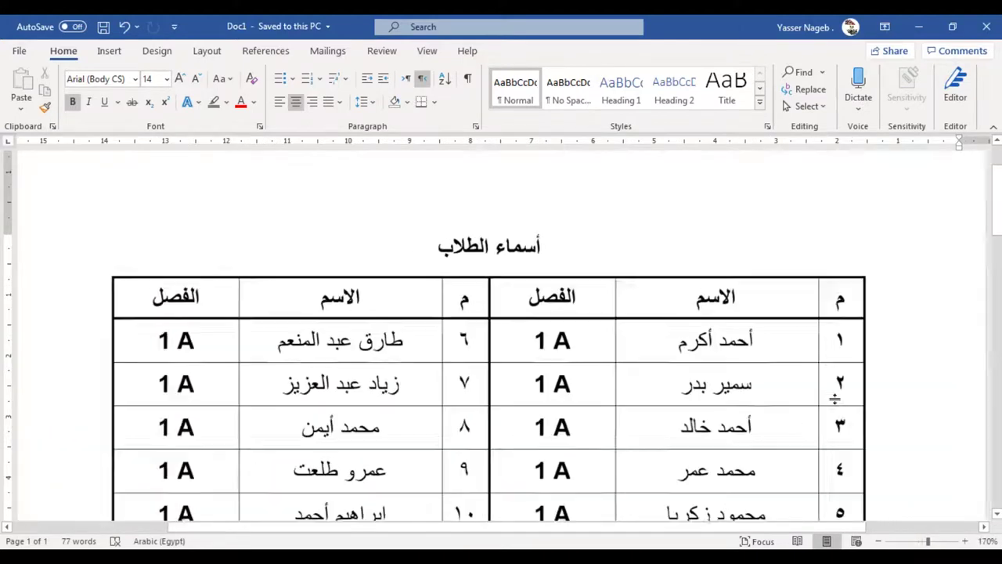
{"action": "scroll", "coordinate": [835, 398], "scroll_direction": "down", "scroll_amount": 6, "text": "ctrl"}
{"action": "scroll", "coordinate": [835, 398], "scroll_direction": "up", "scroll_amount": 3, "text": "ctrl"}
{"action": "scroll", "coordinate": [835, 399], "scroll_direction": "up", "scroll_amount": 10, "text": "ctrl"}
{"action": "scroll", "coordinate": [835, 399], "scroll_direction": "down", "scroll_amount": 3, "text": "ctrl"}
{"action": "scroll", "coordinate": [835, 398], "scroll_direction": "down", "scroll_amount": 3, "text": "ctrl"}
{"action": "scroll", "coordinate": [834, 398], "scroll_direction": "down", "scroll_amount": 5, "text": "ctrl"}
{"action": "scroll", "coordinate": [835, 398], "scroll_direction": "up", "scroll_amount": 3, "text": "ctrl"}
{"action": "scroll", "coordinate": [833, 402], "scroll_direction": "down", "scroll_amount": 6, "text": "ctrl"}
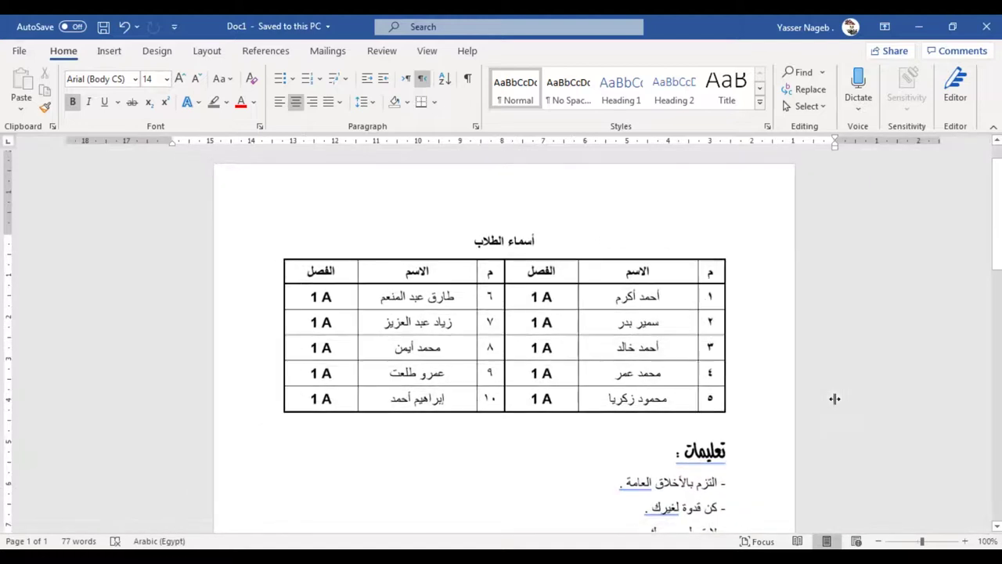
{"action": "scroll", "coordinate": [831, 406], "scroll_direction": "up", "scroll_amount": 2, "text": "ctrl"}
{"action": "scroll", "coordinate": [831, 405], "scroll_direction": "up", "scroll_amount": 2, "text": "ctrl"}
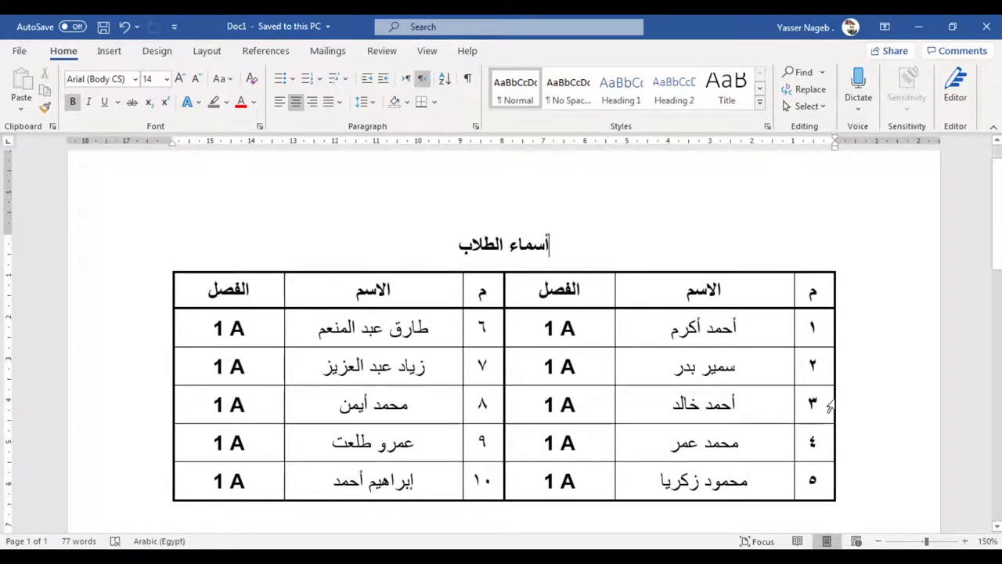
- From the View ribbon, fit the page to window width, then reset zoom to 100%
{"action": "mouse_move", "coordinate": [638, 372]}
{"action": "left_click", "coordinate": [436, 52]}
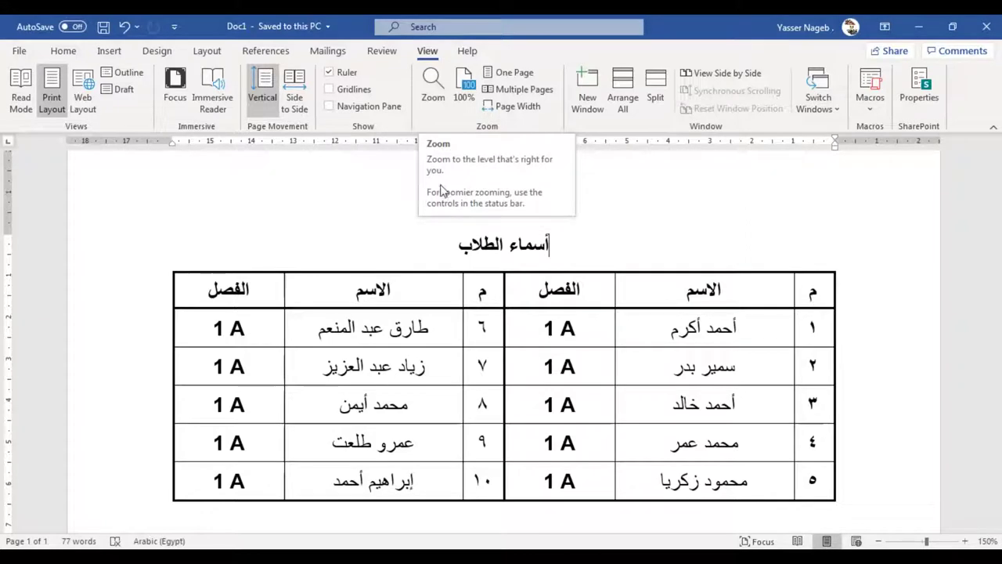
{"action": "left_click", "coordinate": [515, 106]}
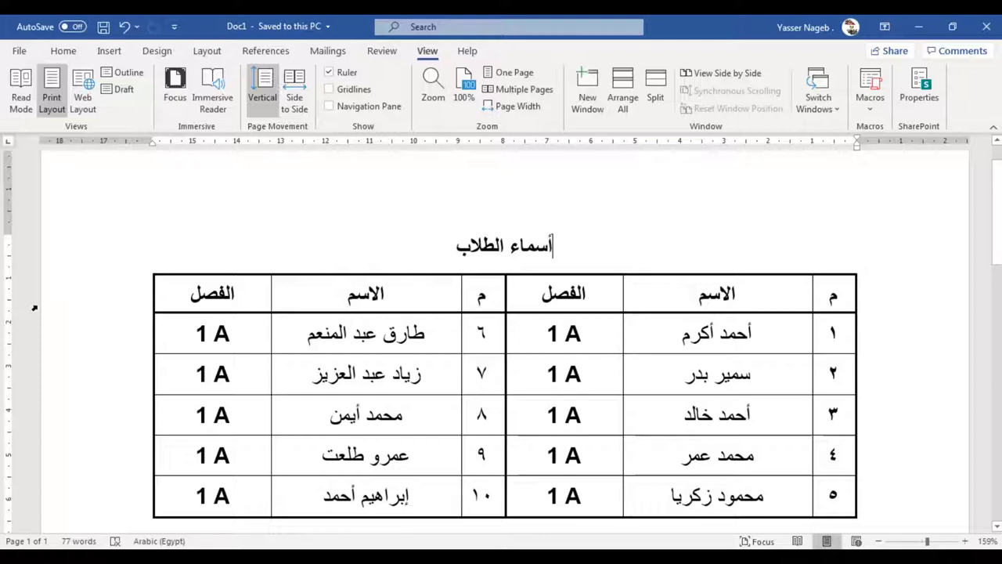
{"action": "left_click", "coordinate": [464, 90]}
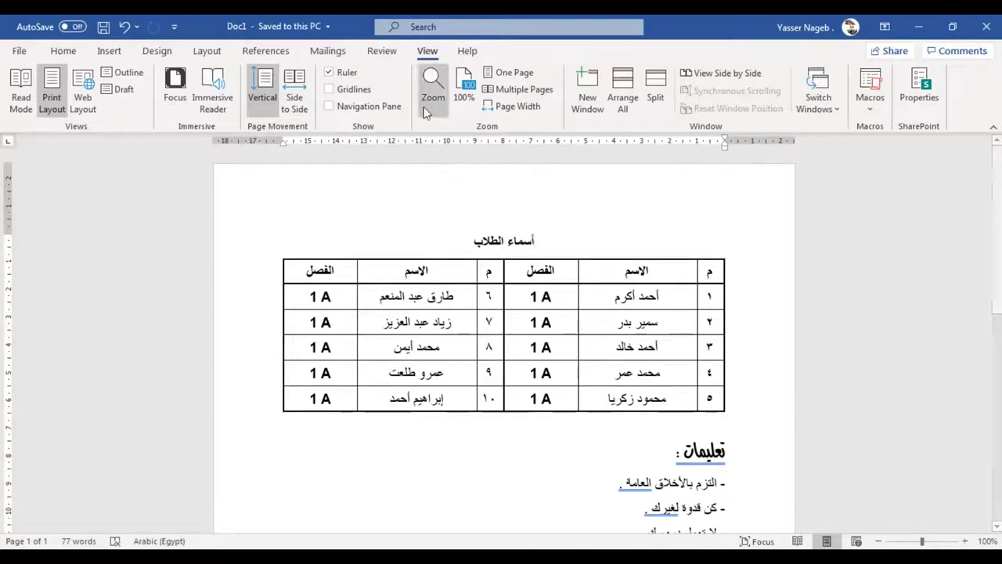
- Show multiple pages and insert a page break after the instructions list, creating a blank second page
{"action": "left_click", "coordinate": [514, 74]}
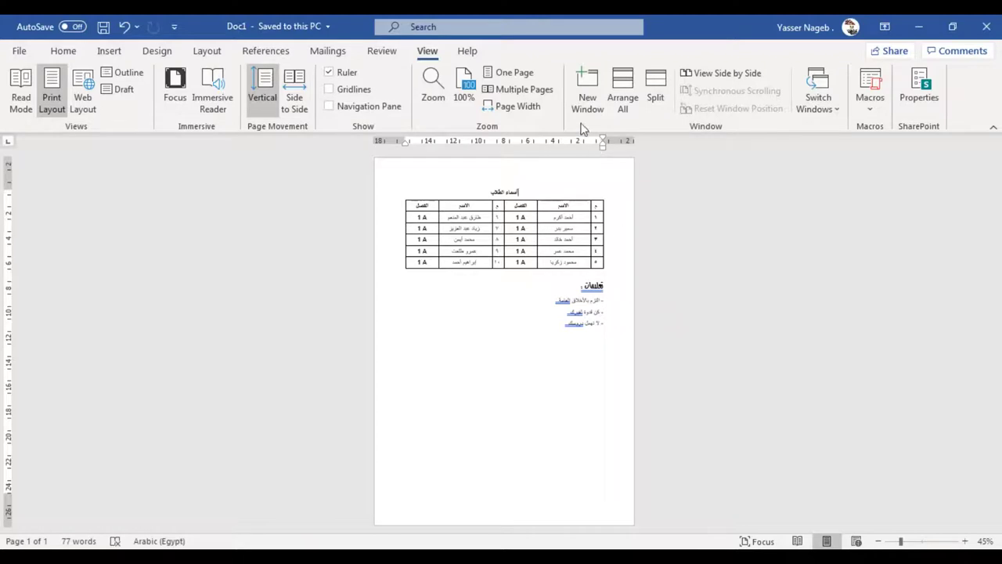
{"action": "left_click", "coordinate": [546, 92]}
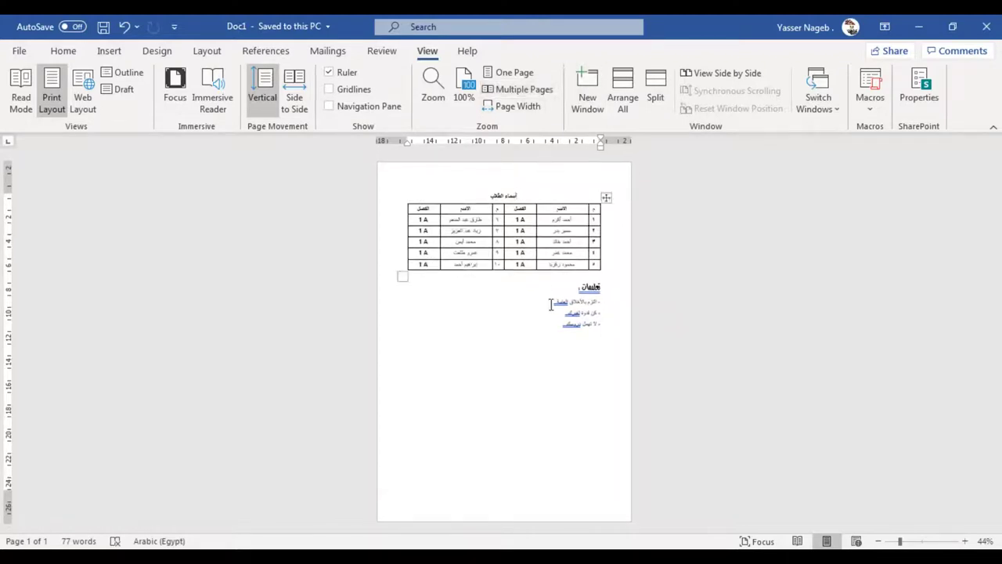
{"action": "double_click", "coordinate": [552, 348]}
{"action": "key", "text": "ctrl+Return"}
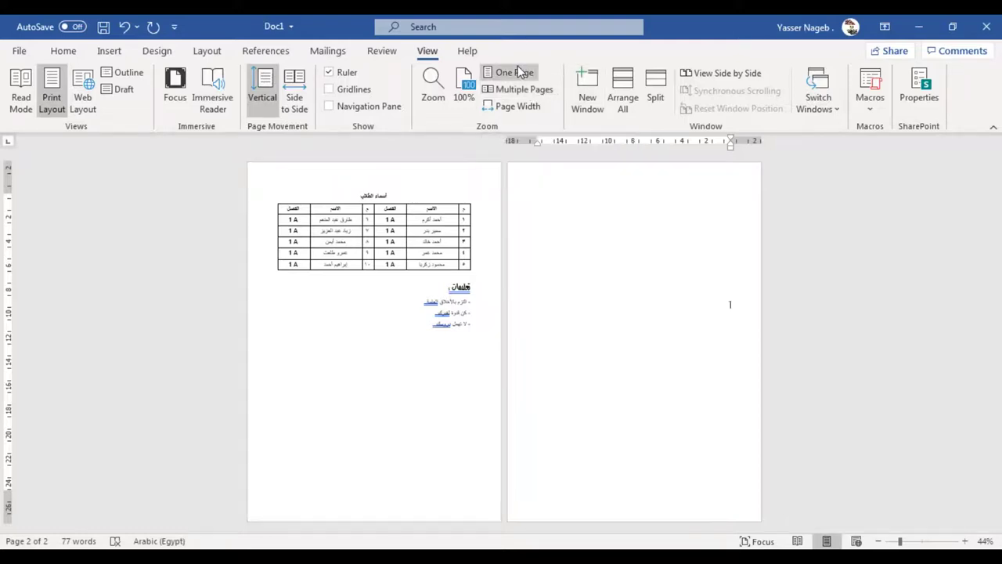
- Fit to page width, reset zoom to 100%, and return to page 1's table
{"action": "left_click", "coordinate": [501, 105]}
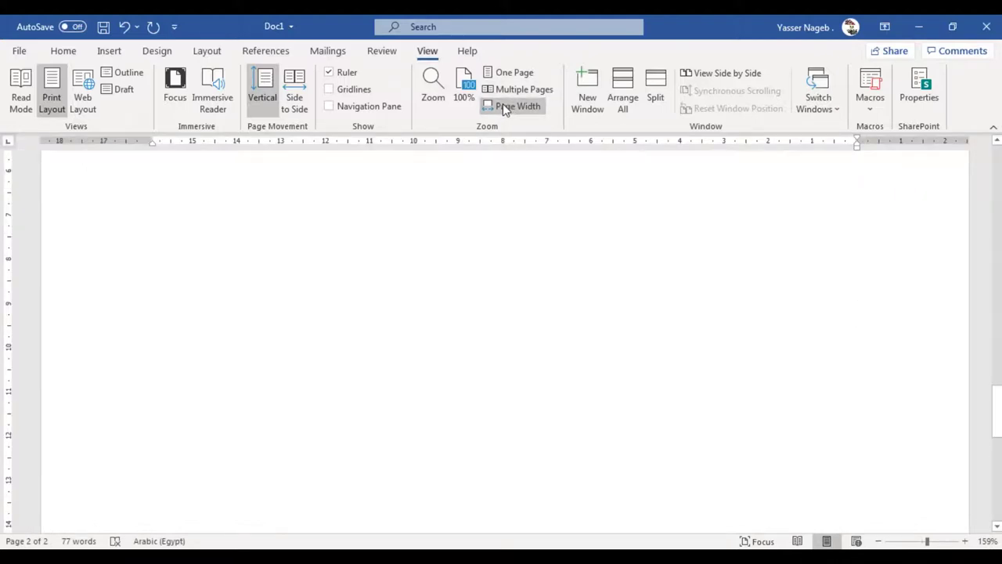
{"action": "left_click", "coordinate": [465, 93]}
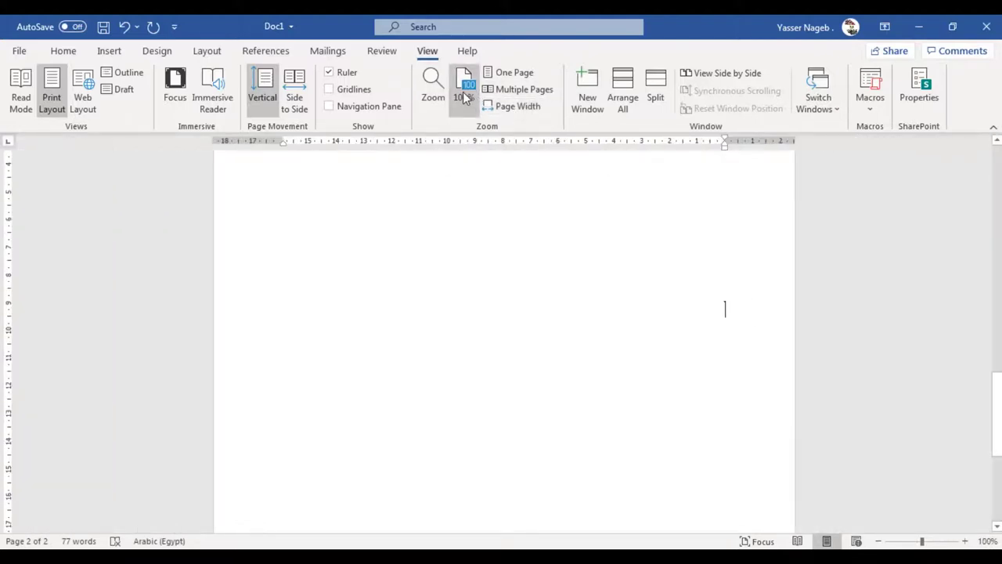
{"action": "scroll", "coordinate": [465, 255], "scroll_direction": "up", "scroll_amount": 4}
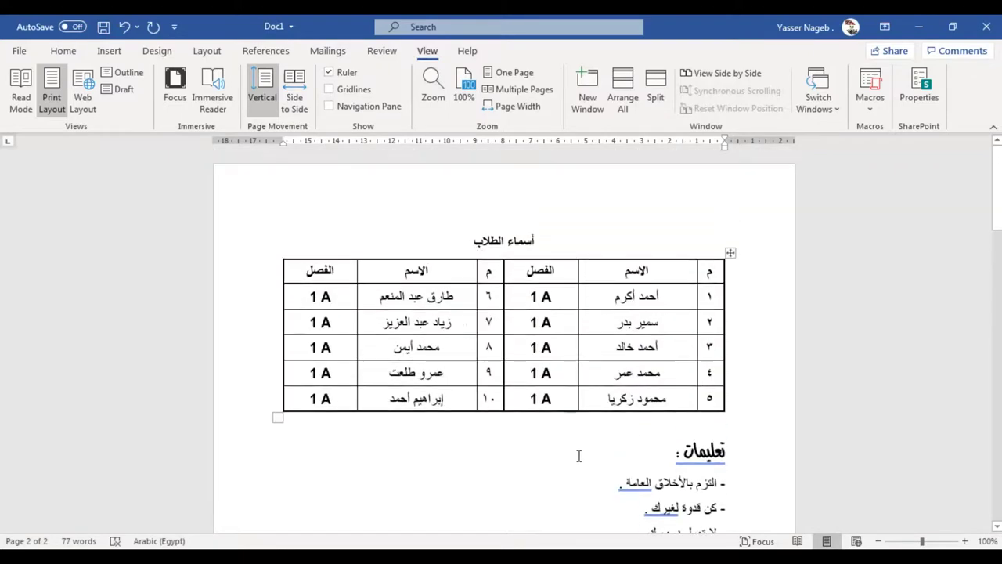
- Set the zoom to 130% in the View ribbon's Zoom dialog
{"action": "left_click", "coordinate": [433, 90]}
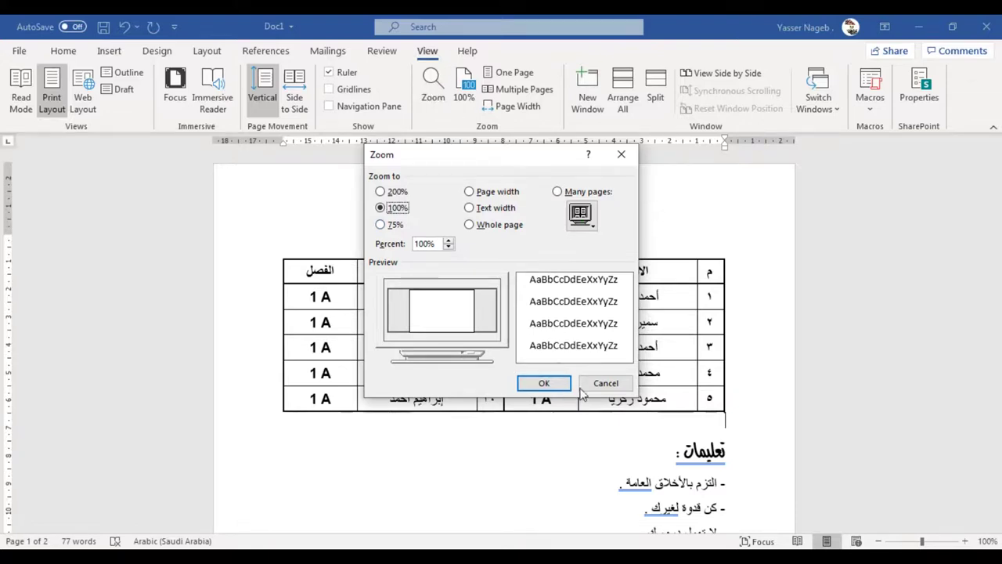
{"action": "double_click", "coordinate": [424, 244]}
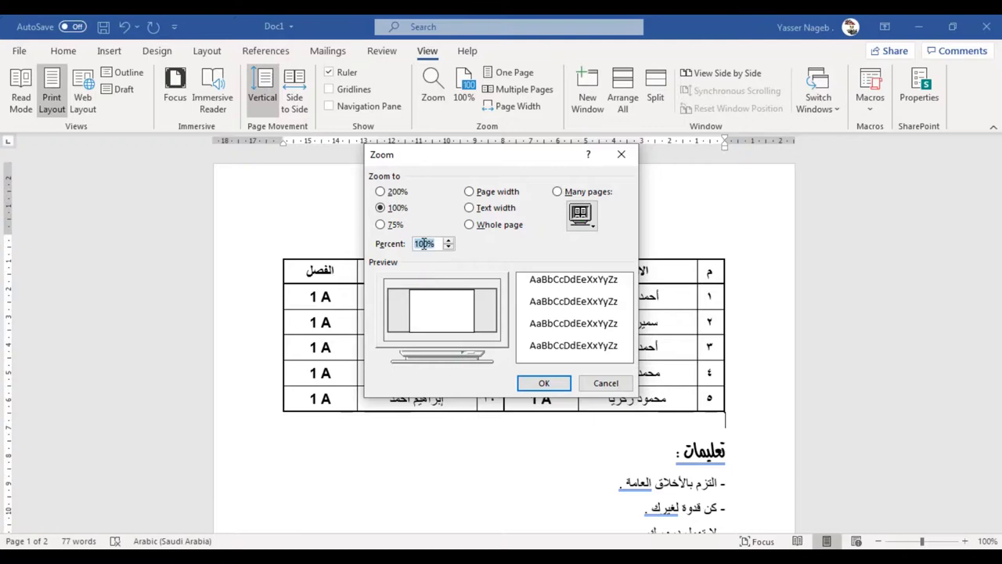
{"action": "type", "text": "1"}
{"action": "type", "text": "0"}
{"action": "key", "text": "Return"}
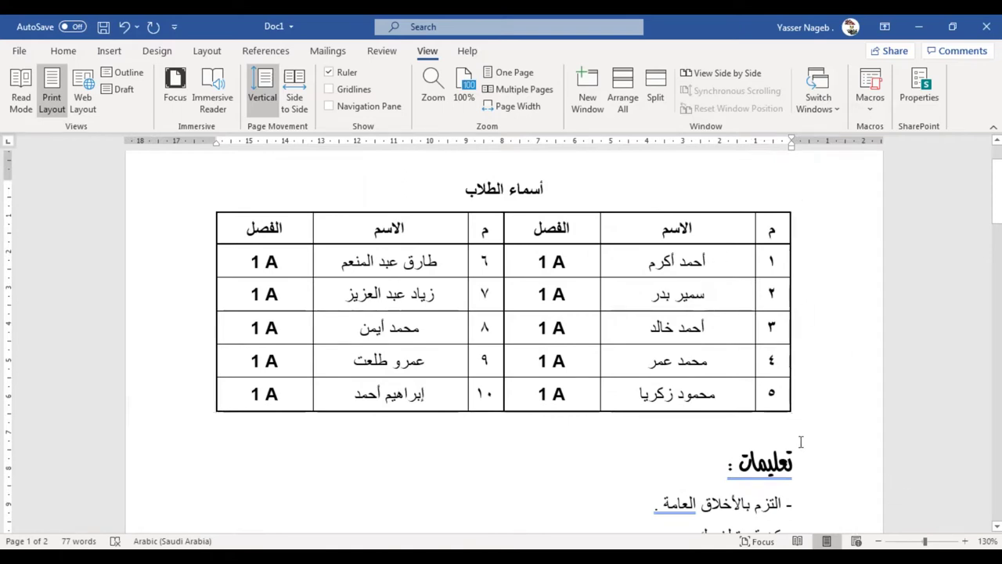
{"action": "left_click", "coordinate": [576, 419]}
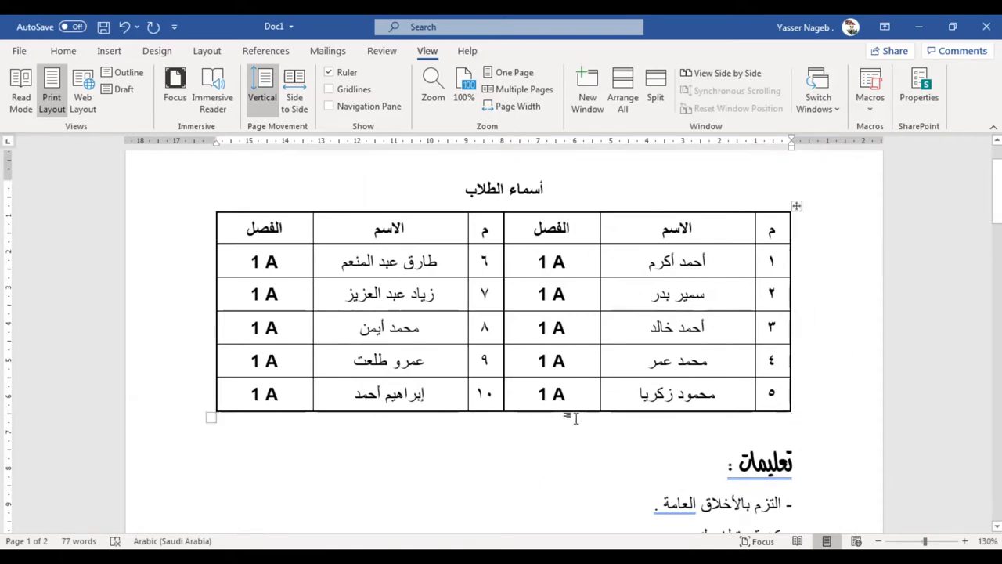